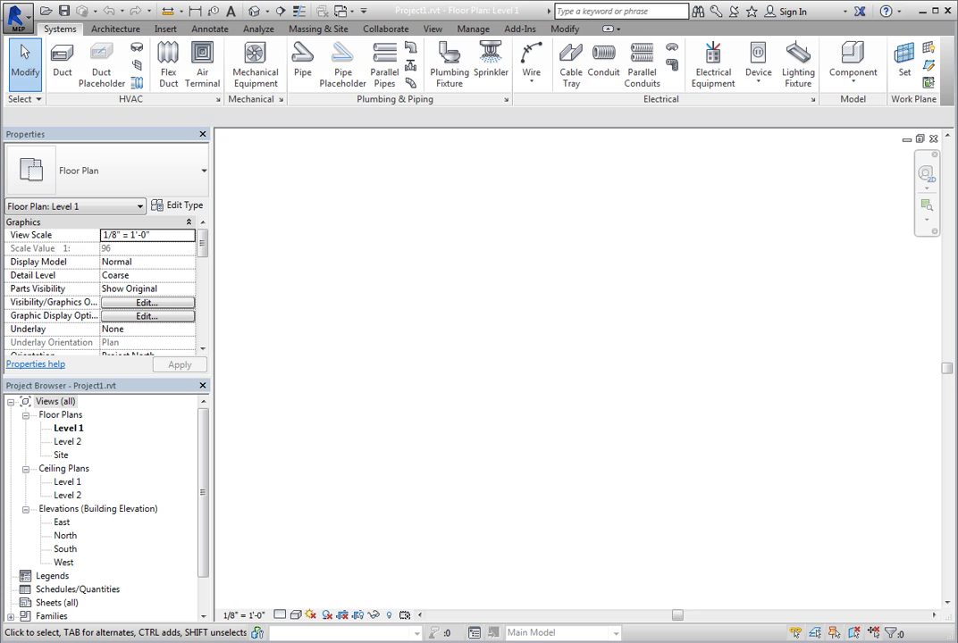
- Start Link IFC from the Insert tab and pick BuildingModel.ifc with the IFC Files (*.ifc) filter
{"action": "left_click", "coordinate": [165, 29]}
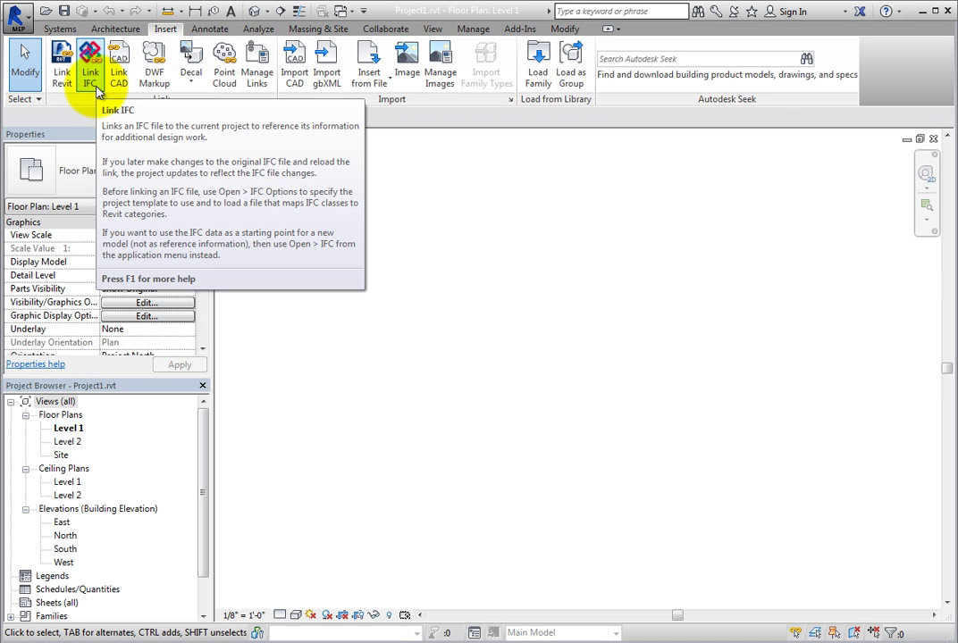
{"action": "left_click", "coordinate": [92, 78]}
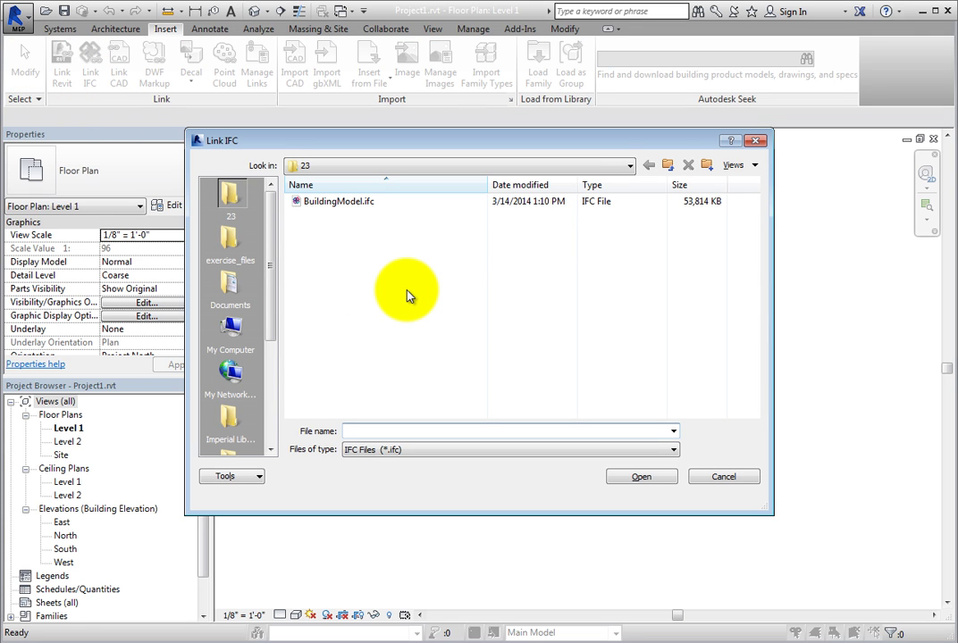
{"action": "left_click", "coordinate": [591, 449]}
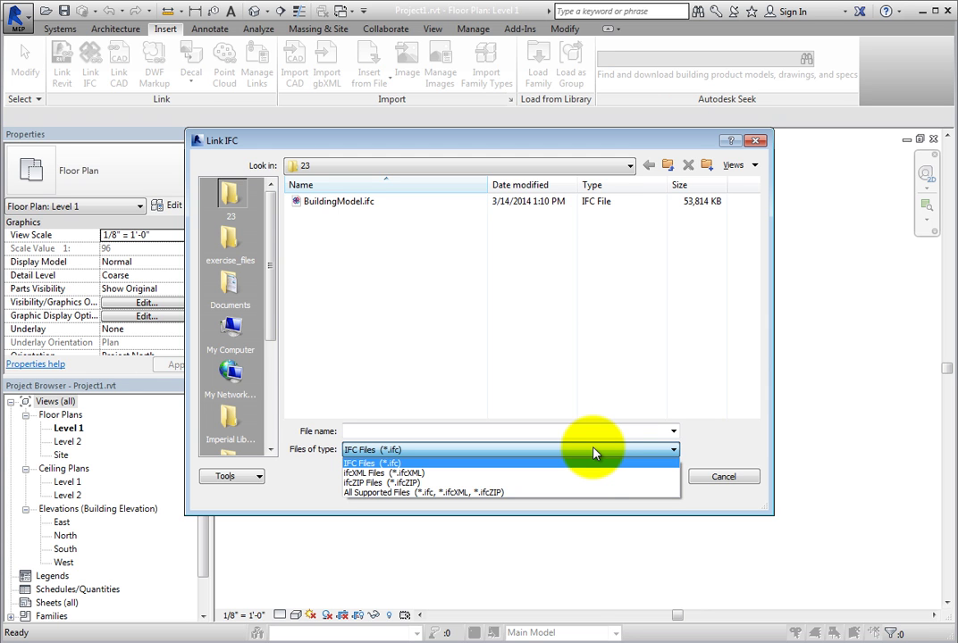
{"action": "left_click", "coordinate": [594, 466]}
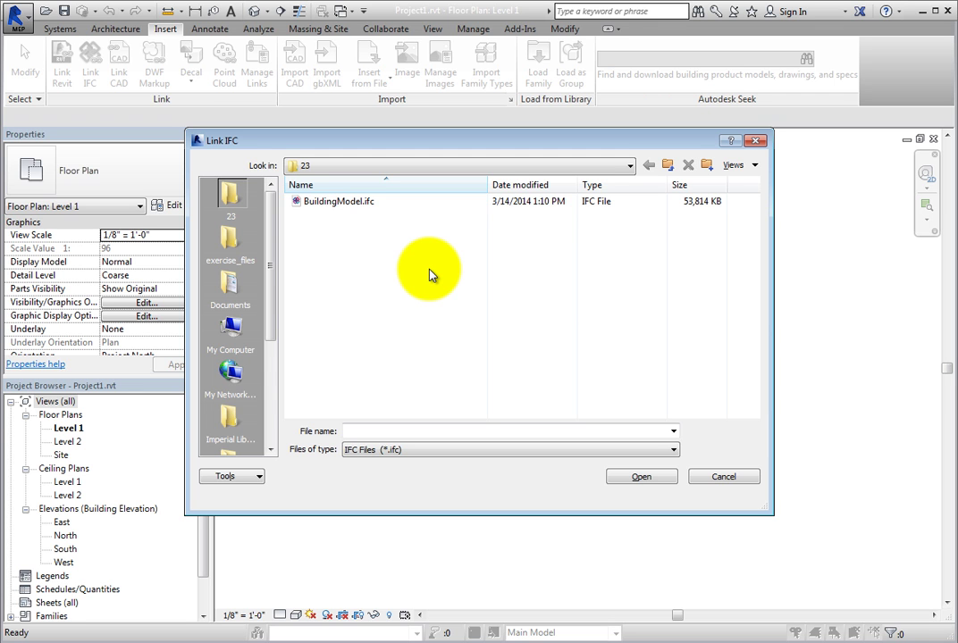
{"action": "left_click", "coordinate": [379, 205]}
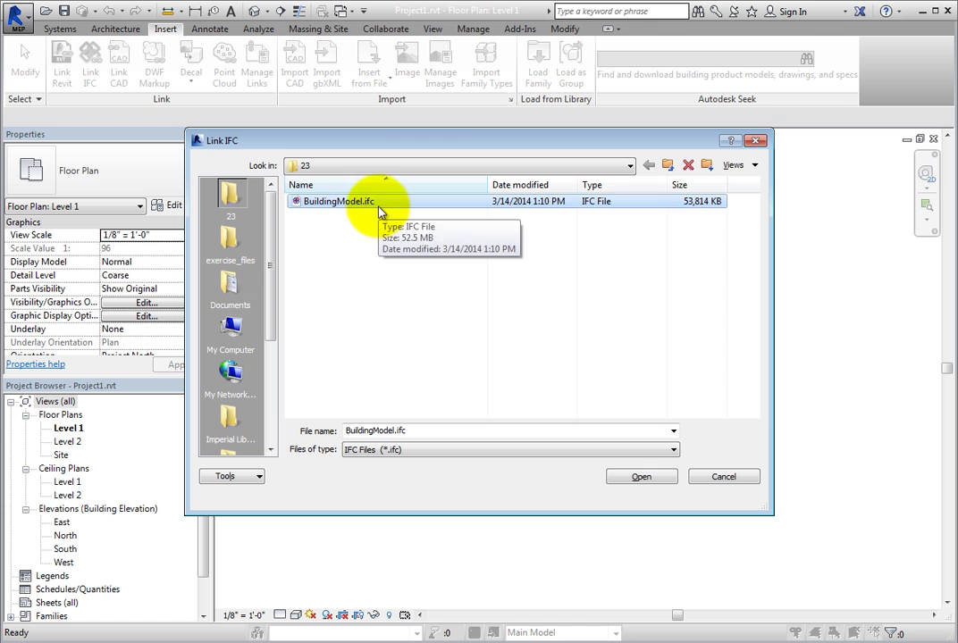
- Link BuildingModel.ifc, then Zoom To Fit so the whole site shows in Level 1
{"action": "left_click", "coordinate": [665, 480]}
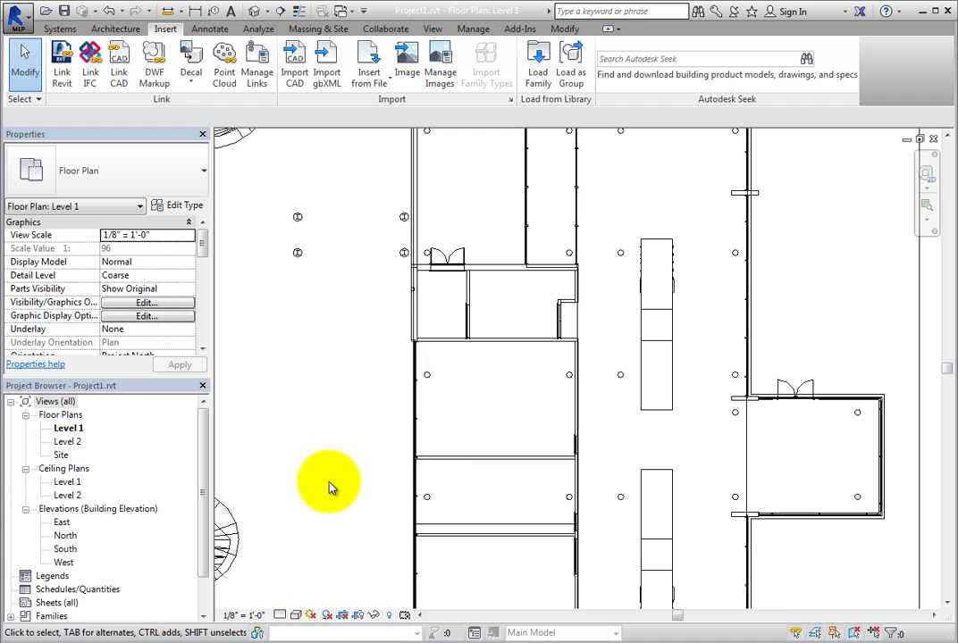
{"action": "right_click", "coordinate": [337, 485]}
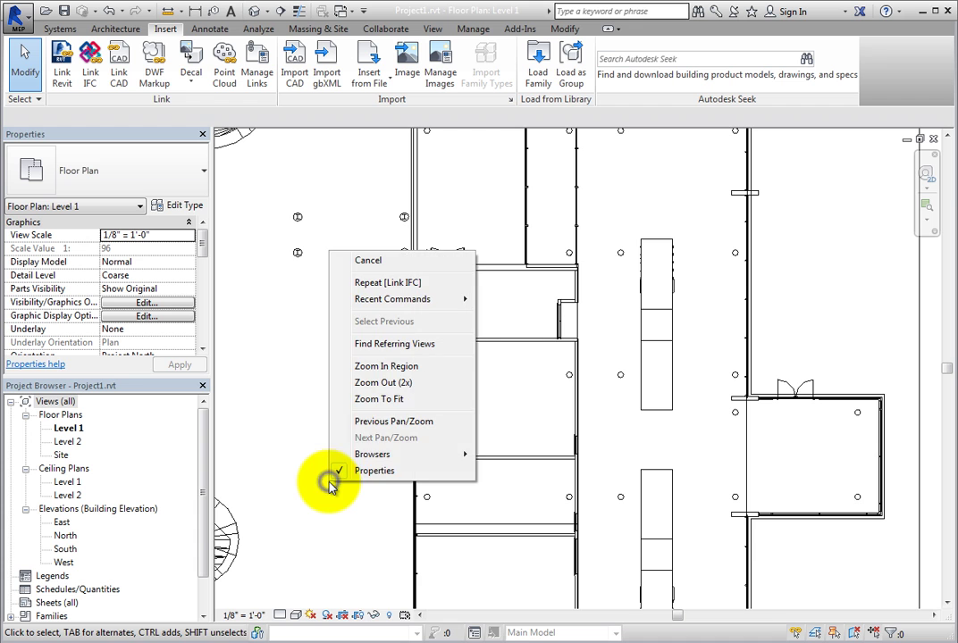
{"action": "left_click", "coordinate": [374, 398]}
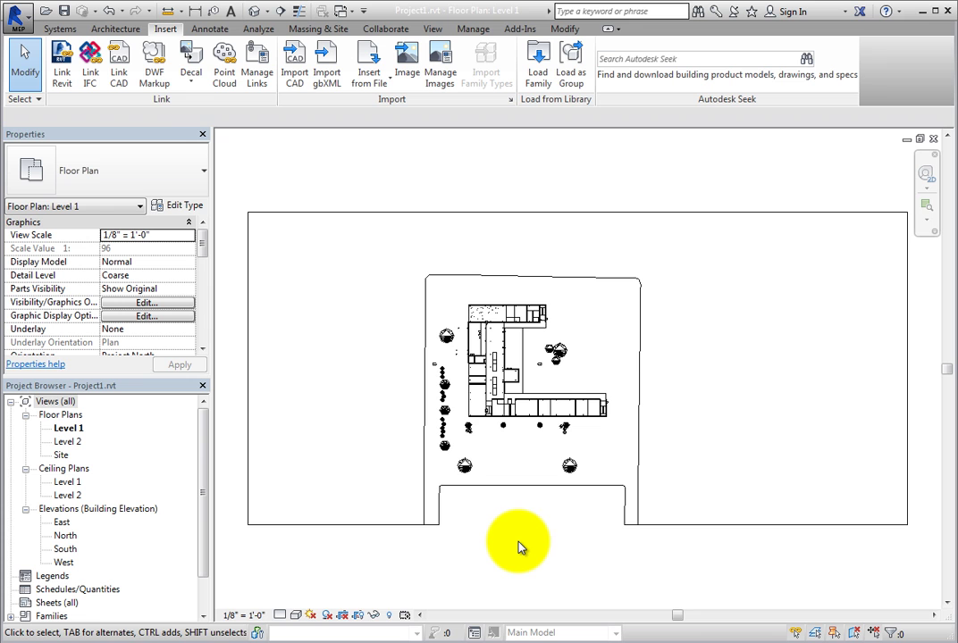
- Select the linked BuildingModel.ifc model and set its instance Name to 1
{"action": "left_click", "coordinate": [514, 492]}
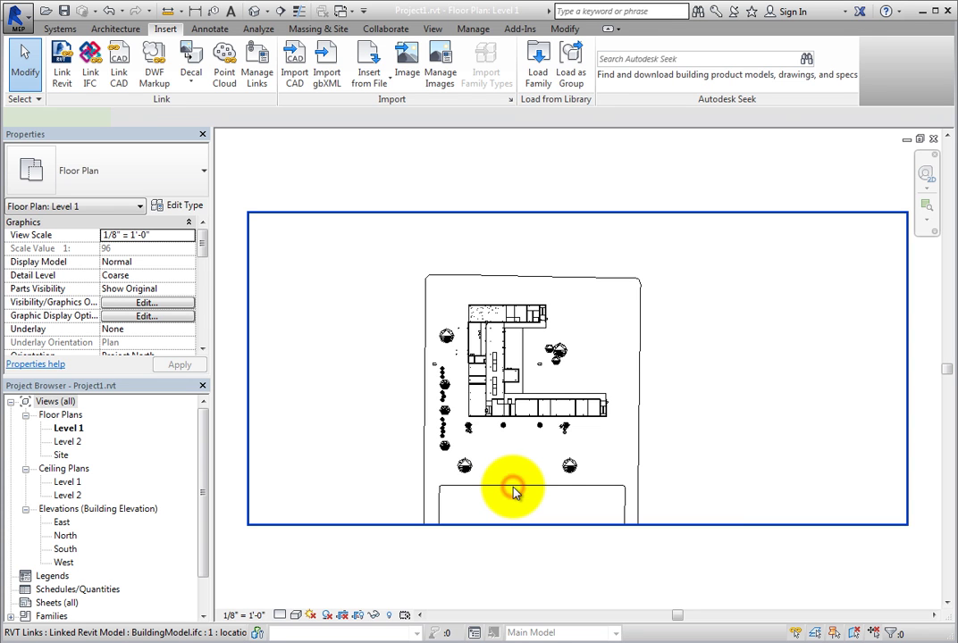
{"action": "left_click", "coordinate": [279, 327]}
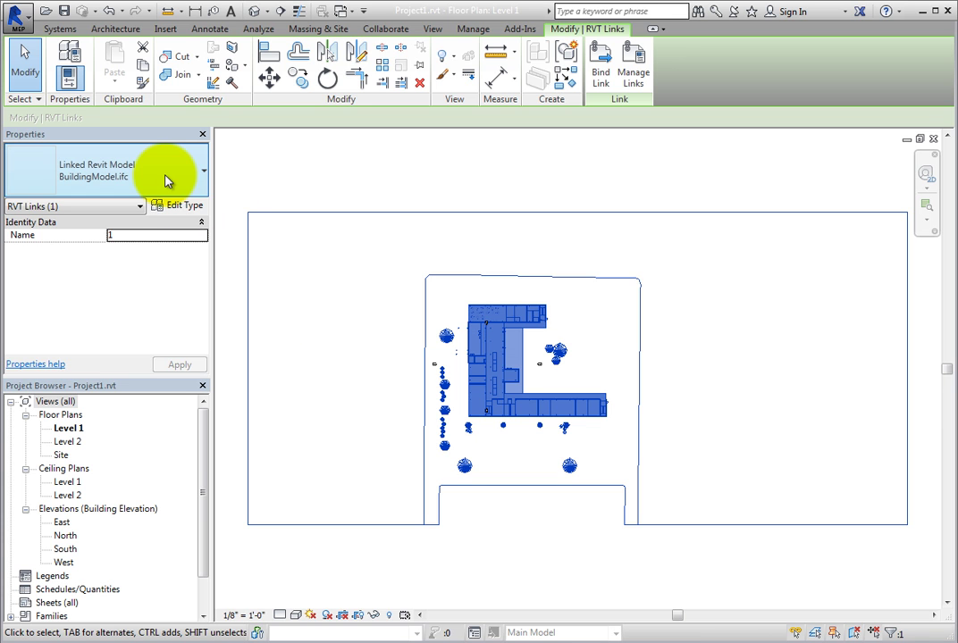
{"action": "left_click", "coordinate": [156, 235]}
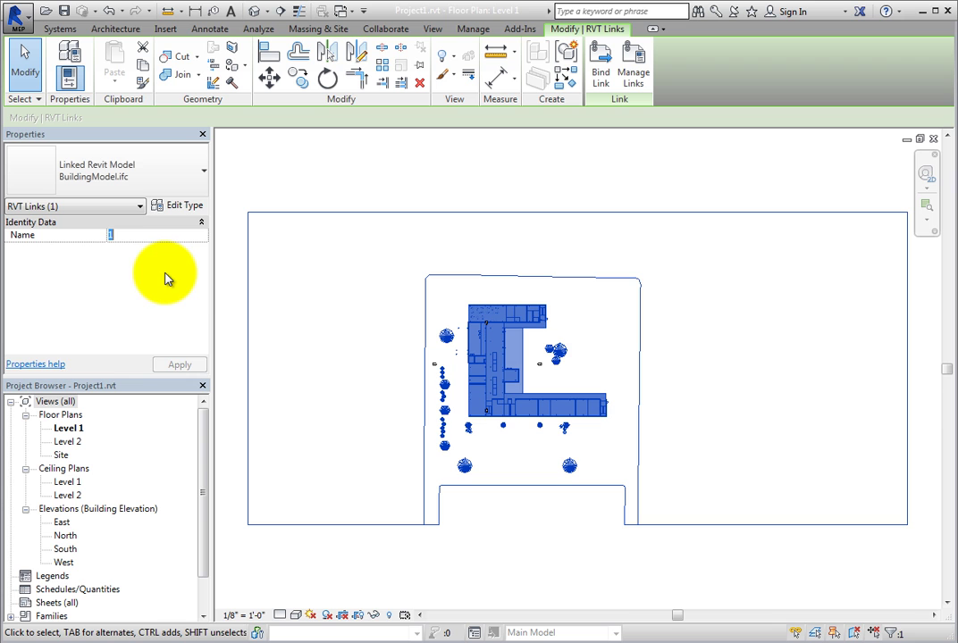
{"action": "type", "text": "1"}
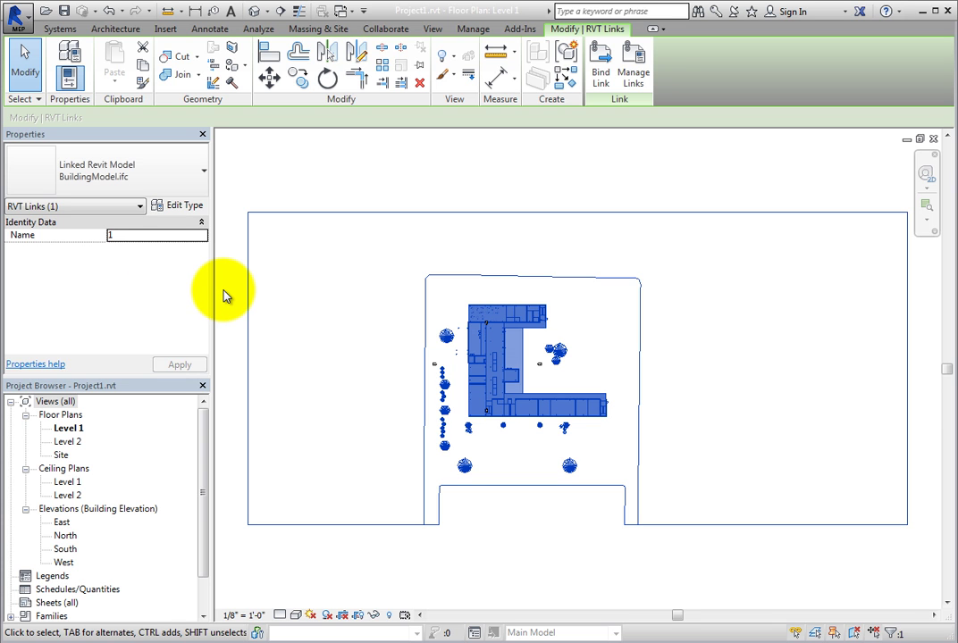
- In the link's Type Properties, keep Reference Type as Overlay with Room Bounding off
{"action": "left_click", "coordinate": [189, 207]}
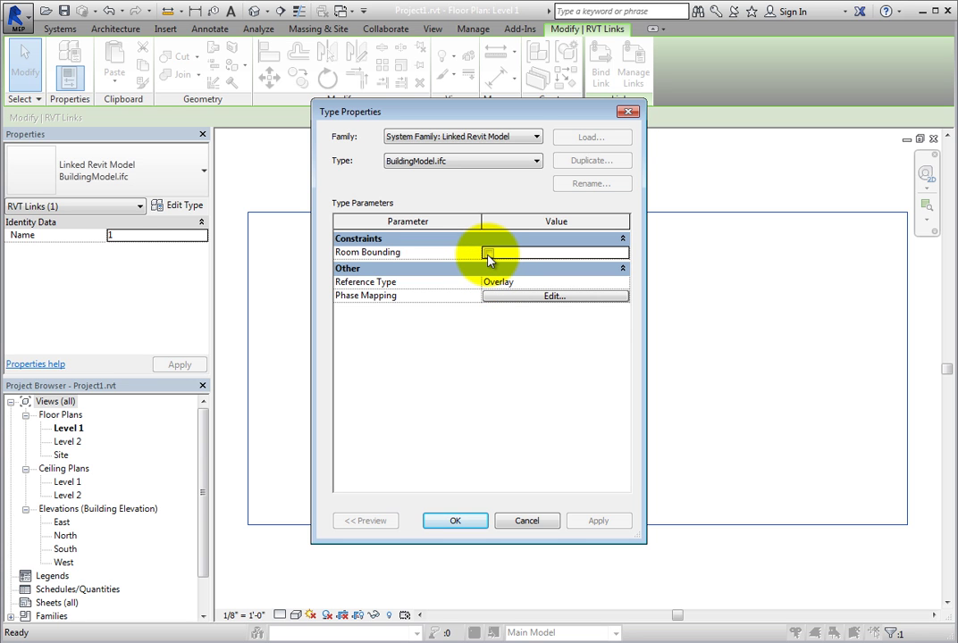
{"action": "left_click", "coordinate": [554, 282]}
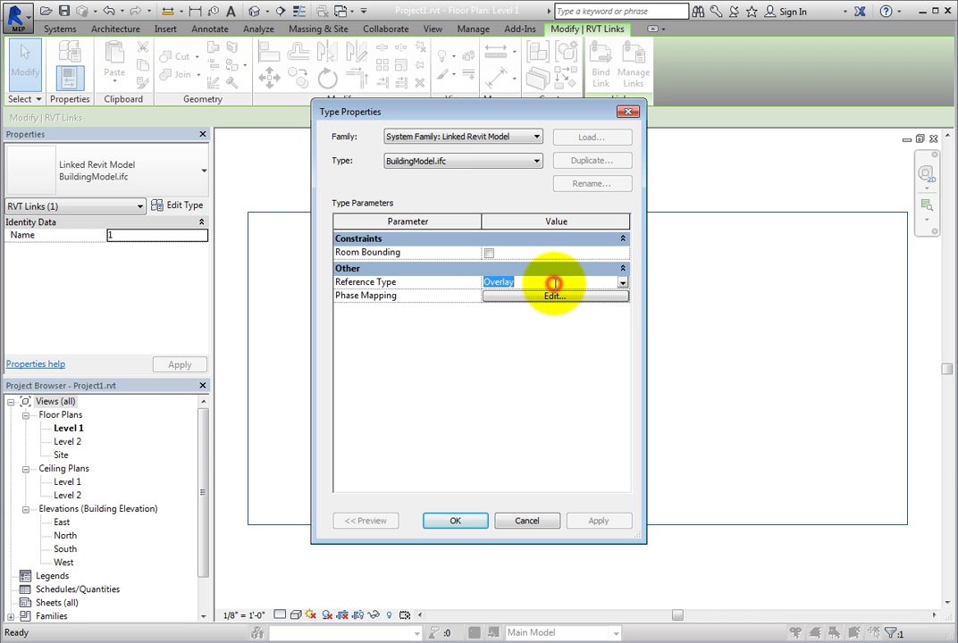
{"action": "left_click", "coordinate": [622, 283]}
{"action": "left_click", "coordinate": [622, 286]}
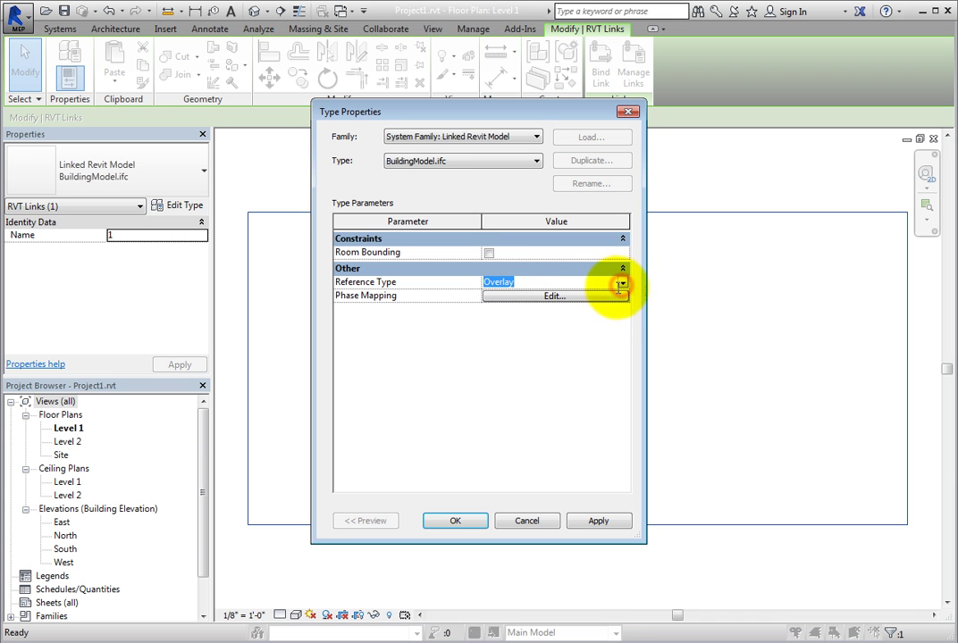
{"action": "left_click", "coordinate": [461, 521]}
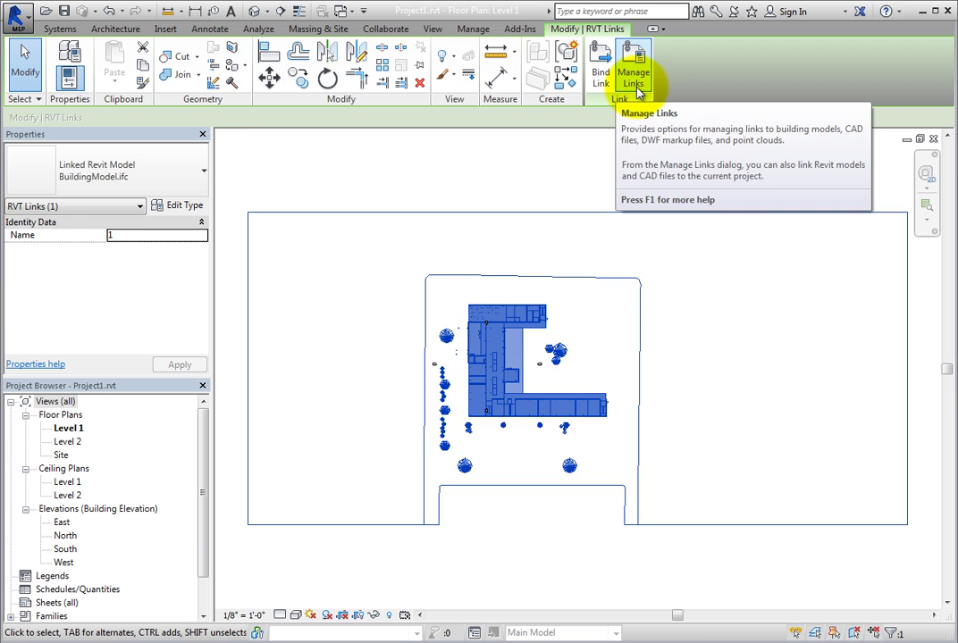
- In Manage Links on the IFC tab, keep BuildingModel.ifc's reference type as Overlay, not Attachment
{"action": "left_click", "coordinate": [637, 89]}
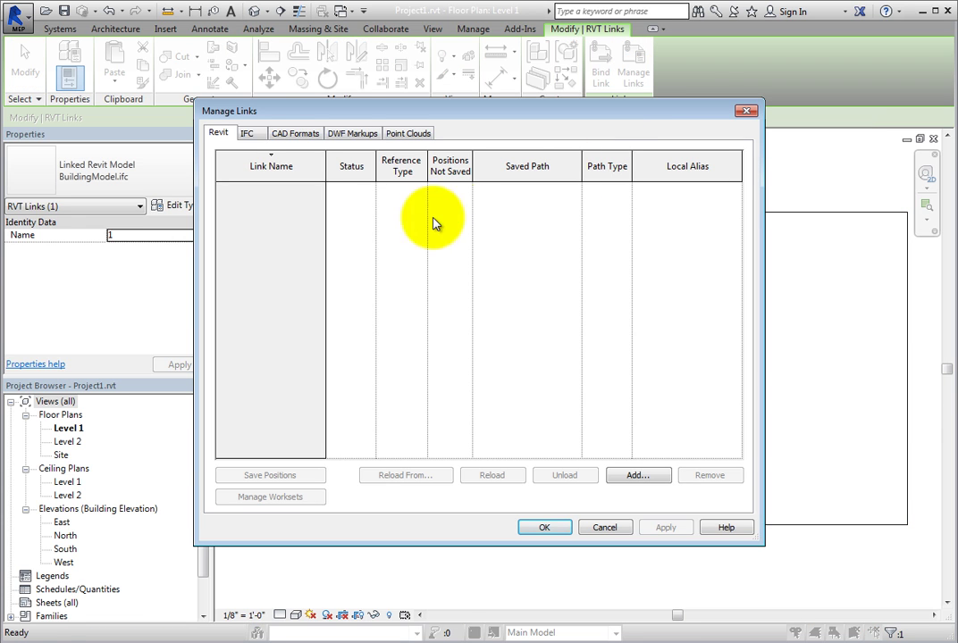
{"action": "left_click", "coordinate": [248, 133]}
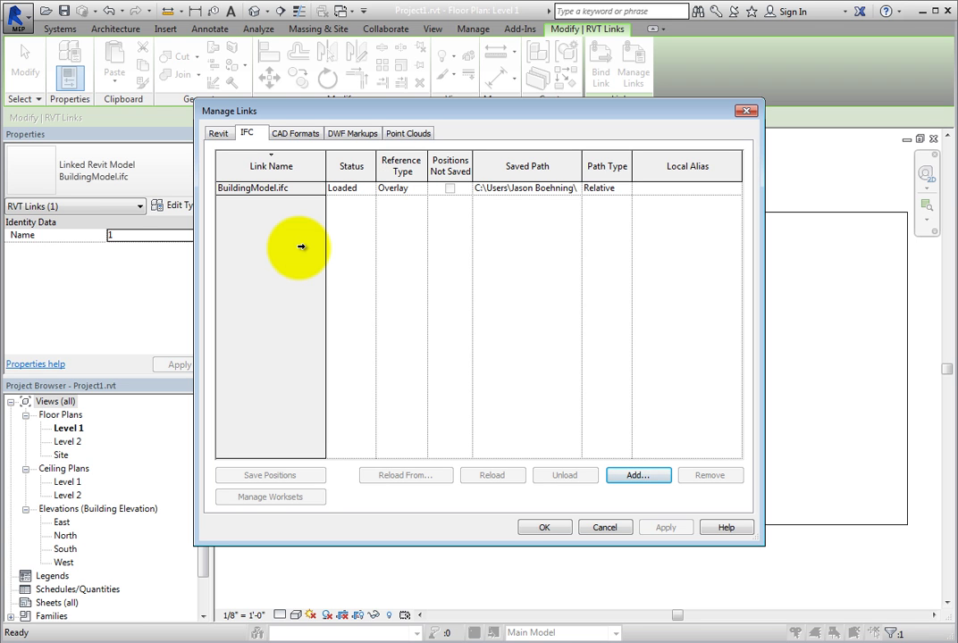
{"action": "left_click", "coordinate": [295, 192]}
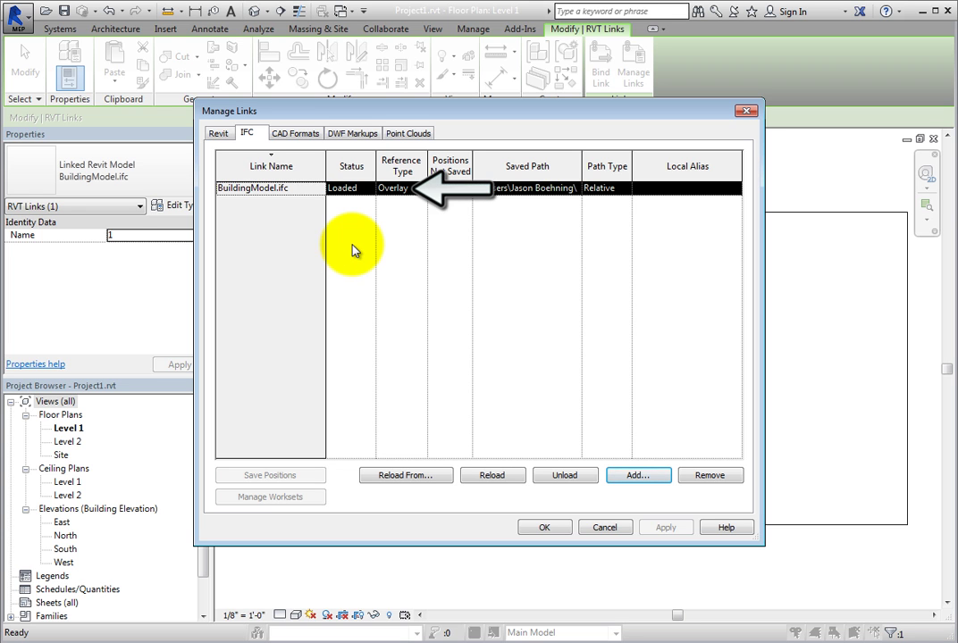
{"action": "left_click", "coordinate": [404, 196]}
{"action": "left_click", "coordinate": [421, 190]}
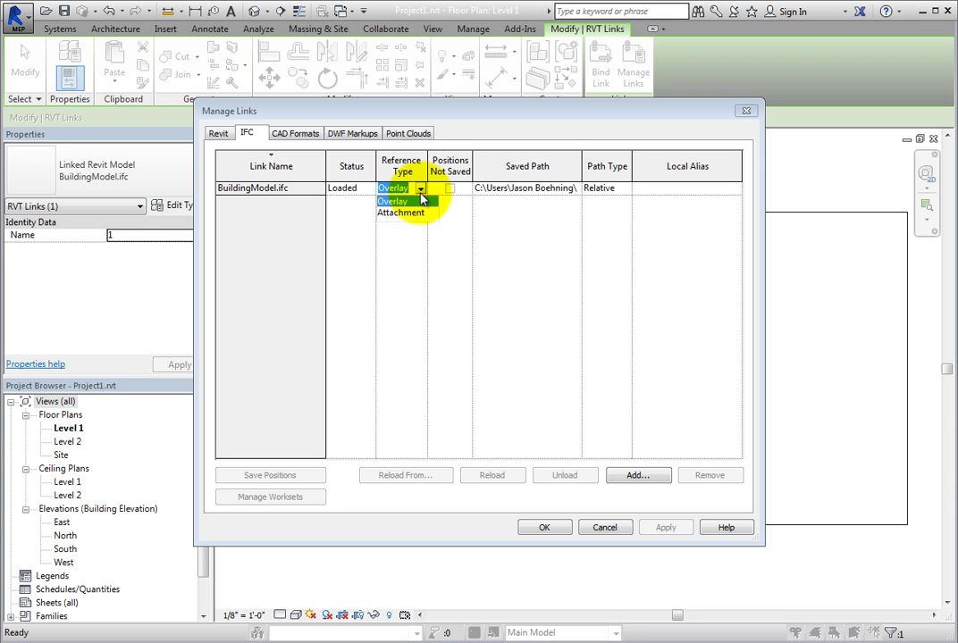
{"action": "left_click", "coordinate": [421, 199]}
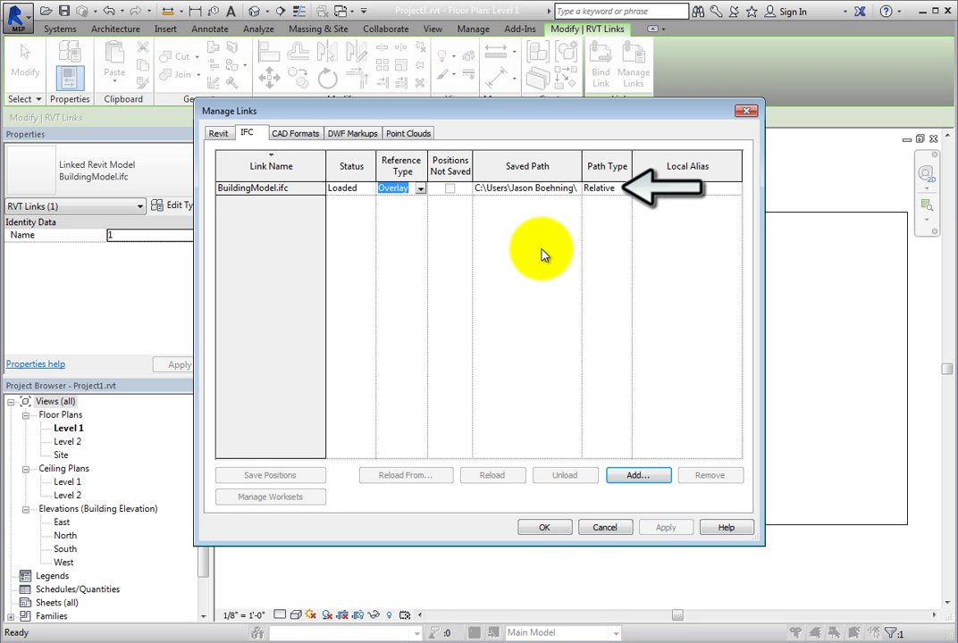
- Review the Absolute and Relative path options for BuildingModel.ifc and keep Relative
{"action": "left_click", "coordinate": [609, 188]}
{"action": "left_click", "coordinate": [626, 190]}
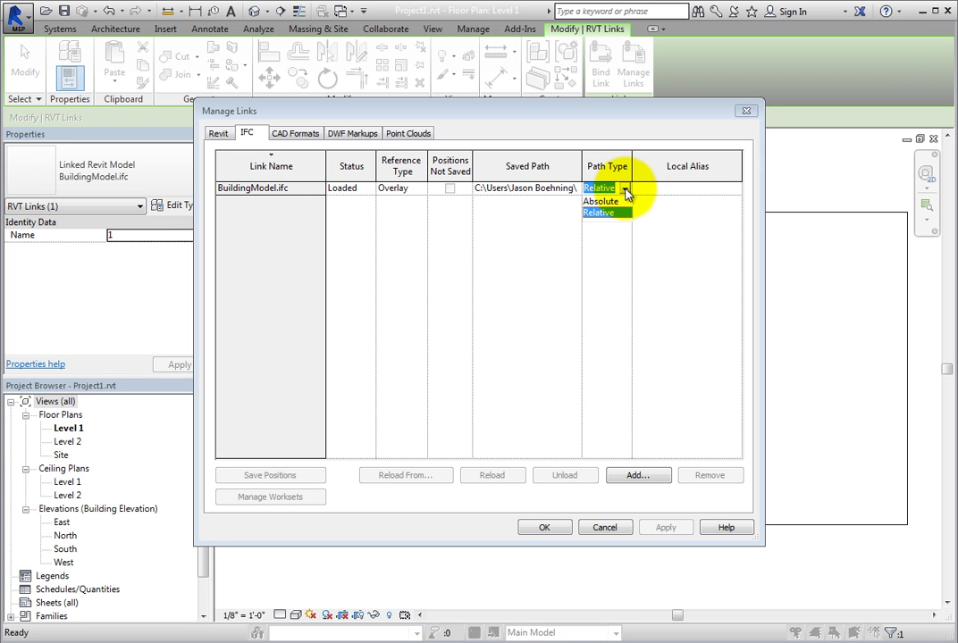
{"action": "left_click", "coordinate": [634, 192]}
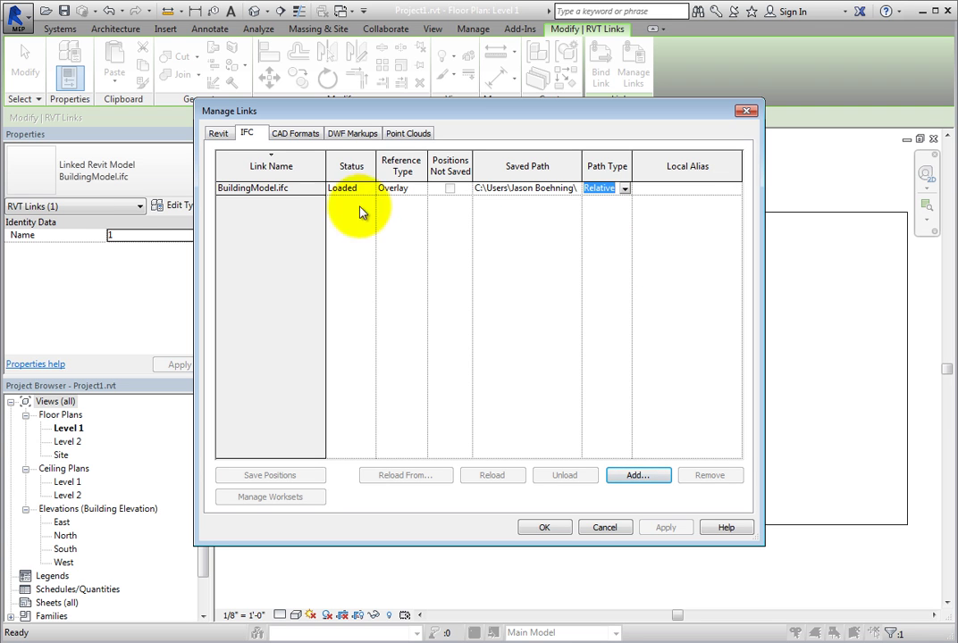
- Unload the BuildingModel.ifc link and confirm the Unload Link warning
{"action": "left_click", "coordinate": [282, 187]}
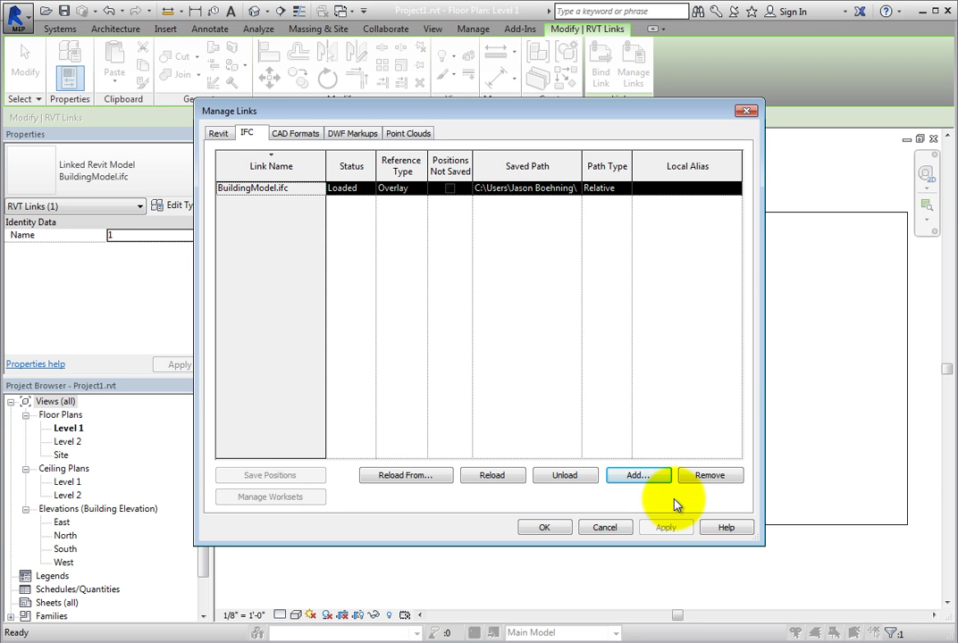
{"action": "left_click", "coordinate": [587, 481]}
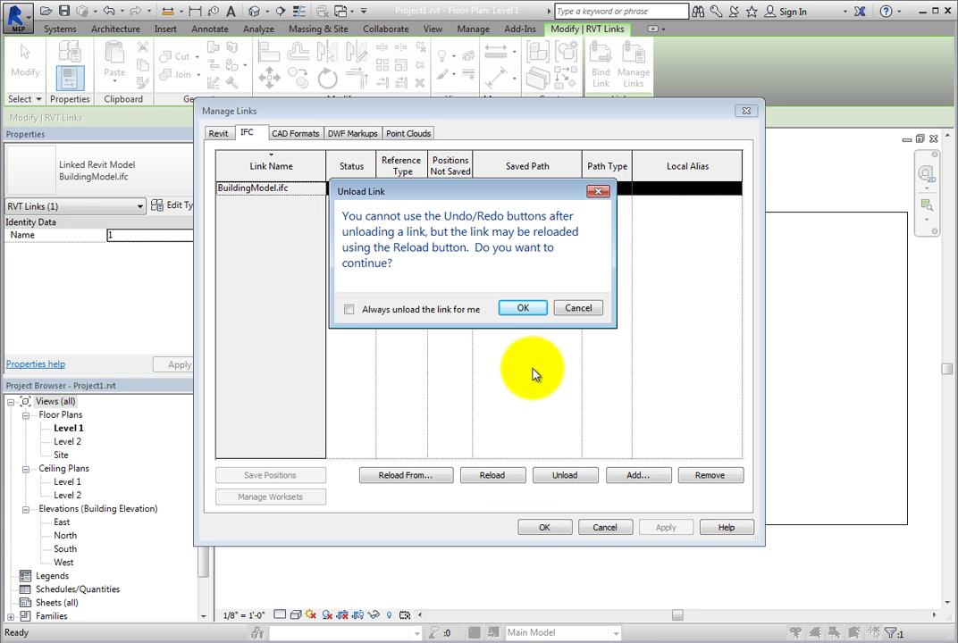
{"action": "left_click", "coordinate": [521, 309]}
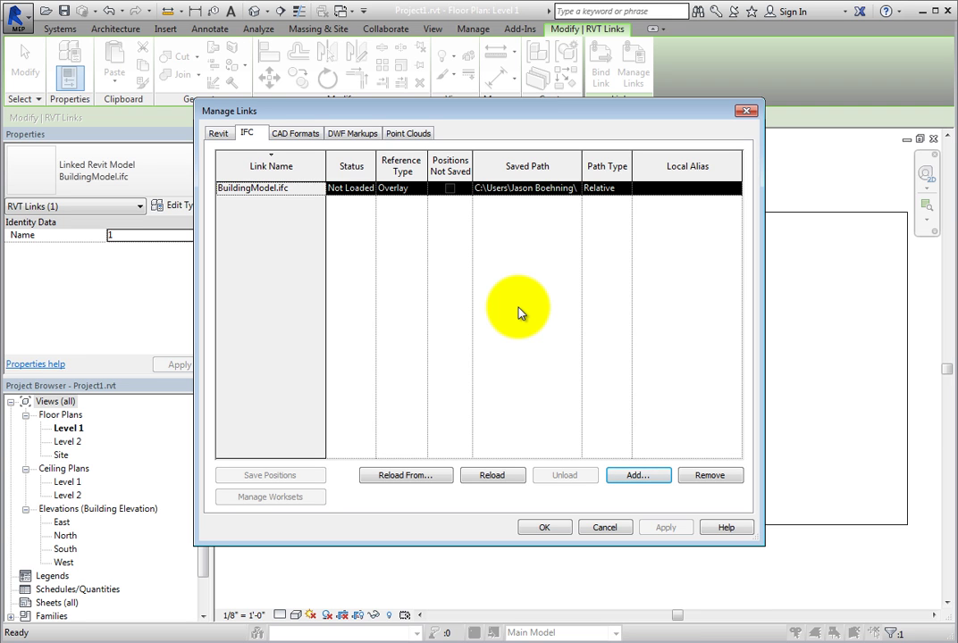
- Close Manage Links, reopen it from the Manage tab, and reload BuildingModel.ifc on the IFC tab
{"action": "left_click", "coordinate": [547, 527]}
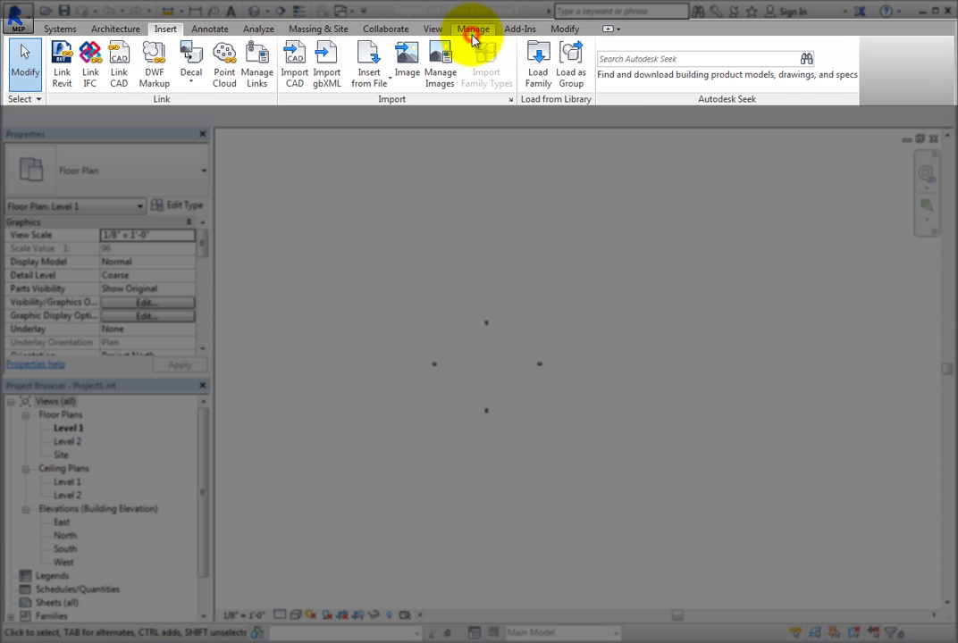
{"action": "left_click", "coordinate": [473, 36]}
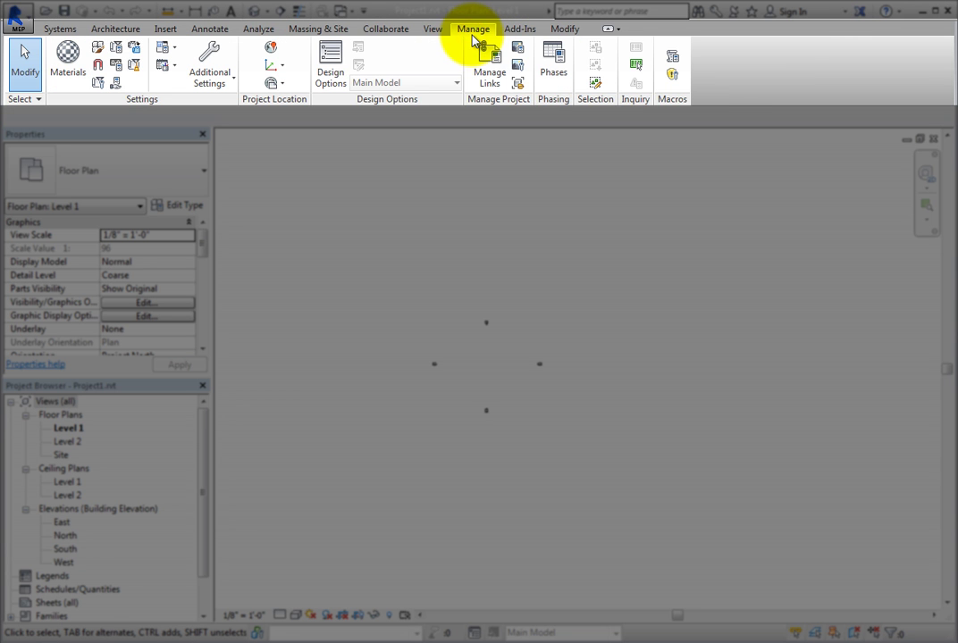
{"action": "left_click", "coordinate": [487, 85]}
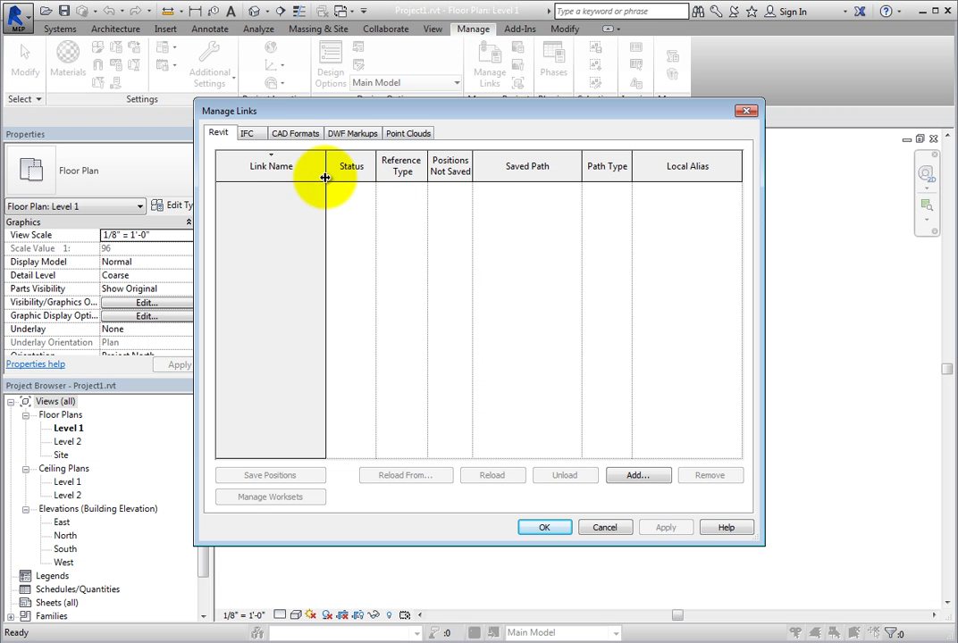
{"action": "left_click", "coordinate": [254, 135]}
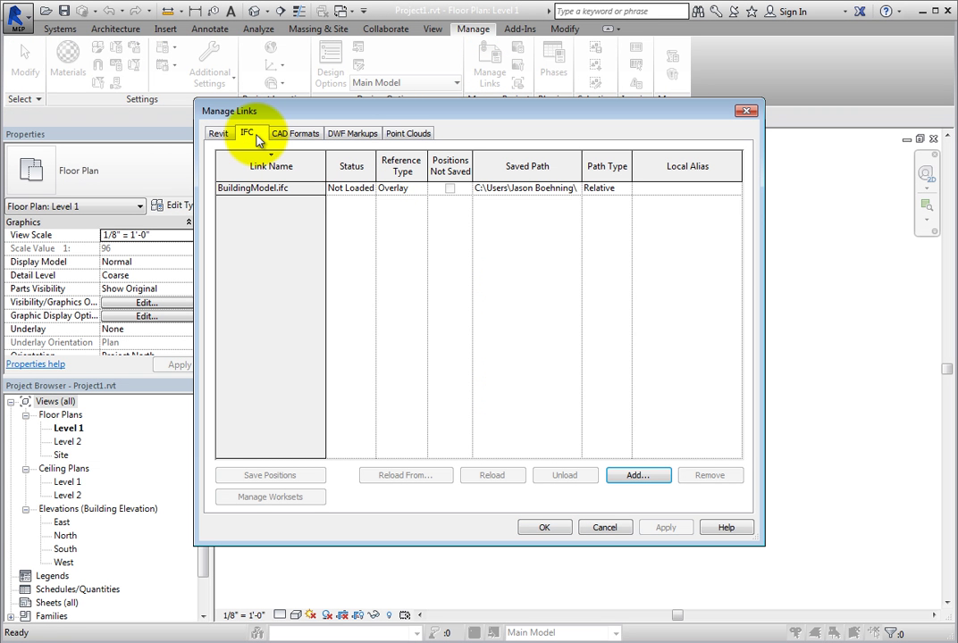
{"action": "left_click", "coordinate": [293, 187]}
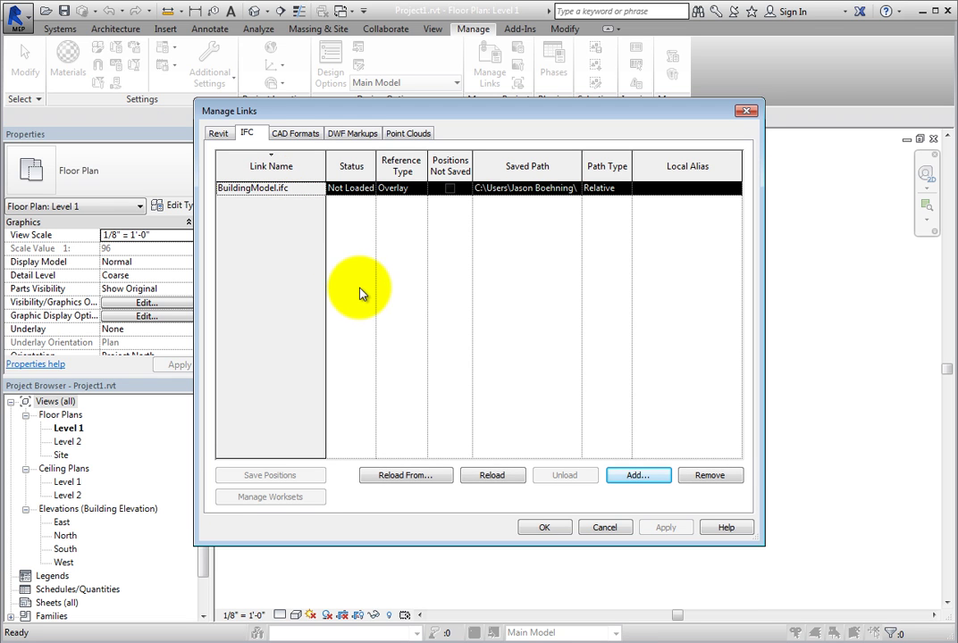
{"action": "left_click", "coordinate": [480, 481]}
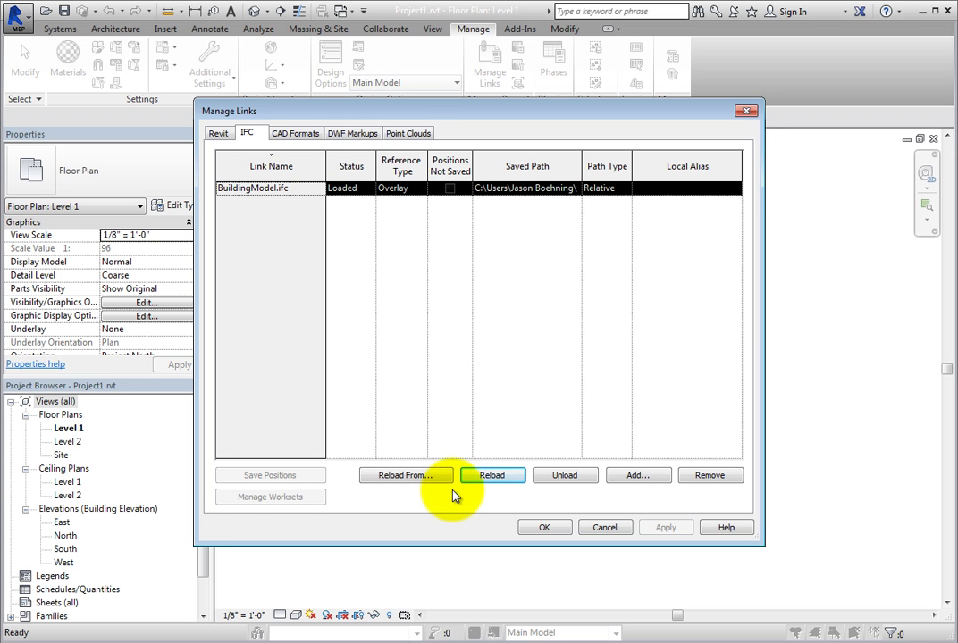
- Use Reload From to reload the link from BuildingModel.ifc
{"action": "left_click", "coordinate": [431, 481]}
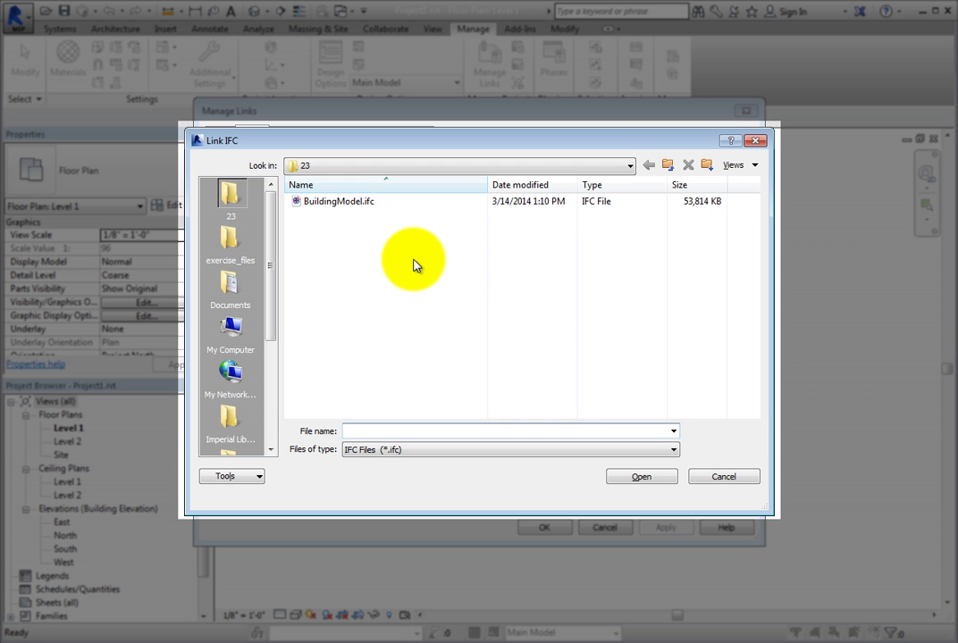
{"action": "left_click", "coordinate": [359, 204]}
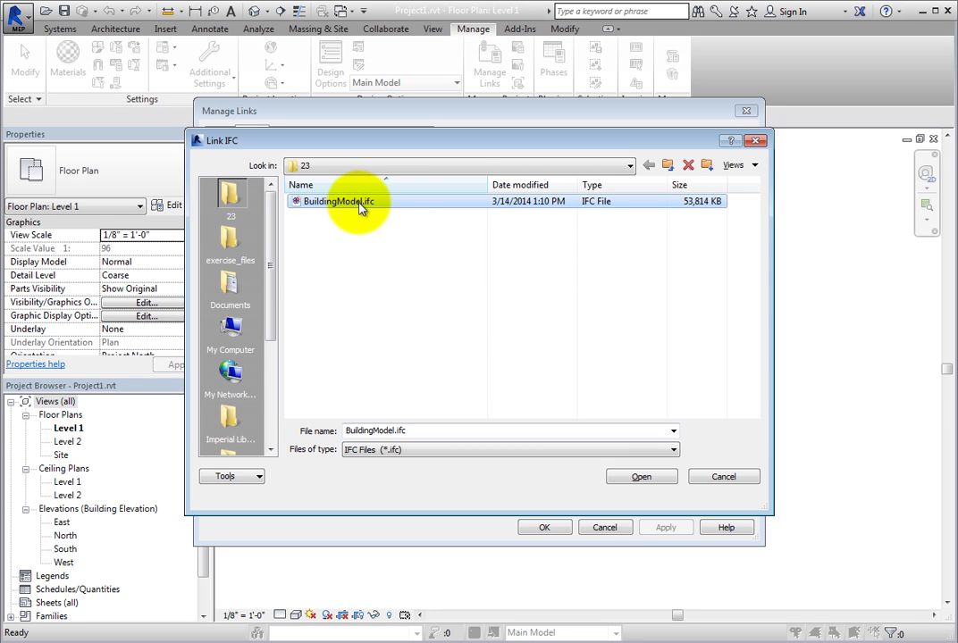
{"action": "left_click", "coordinate": [657, 480]}
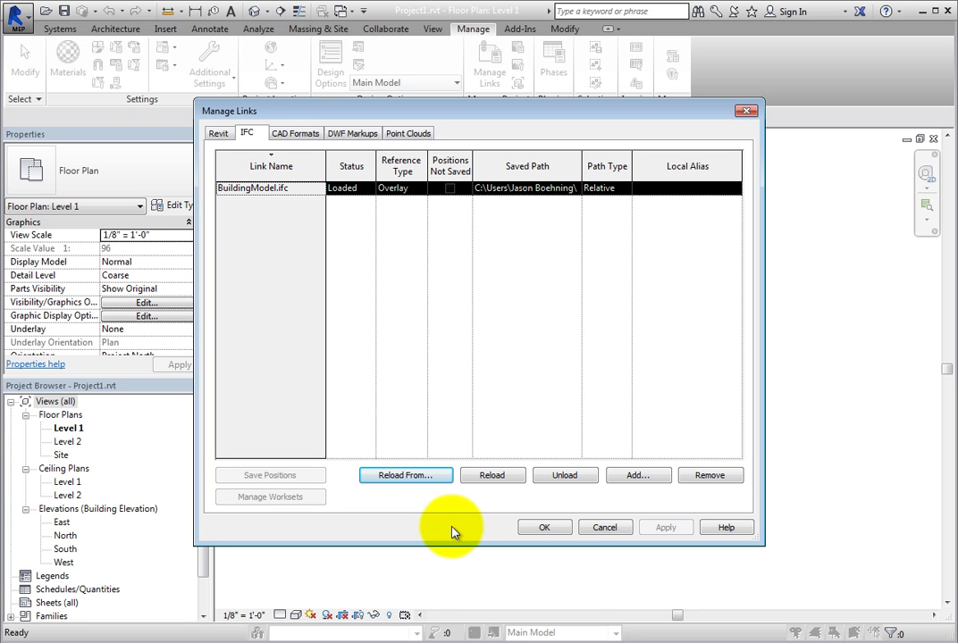
- Cancel adding another IFC link and close Manage Links with OK
{"action": "left_click", "coordinate": [642, 475]}
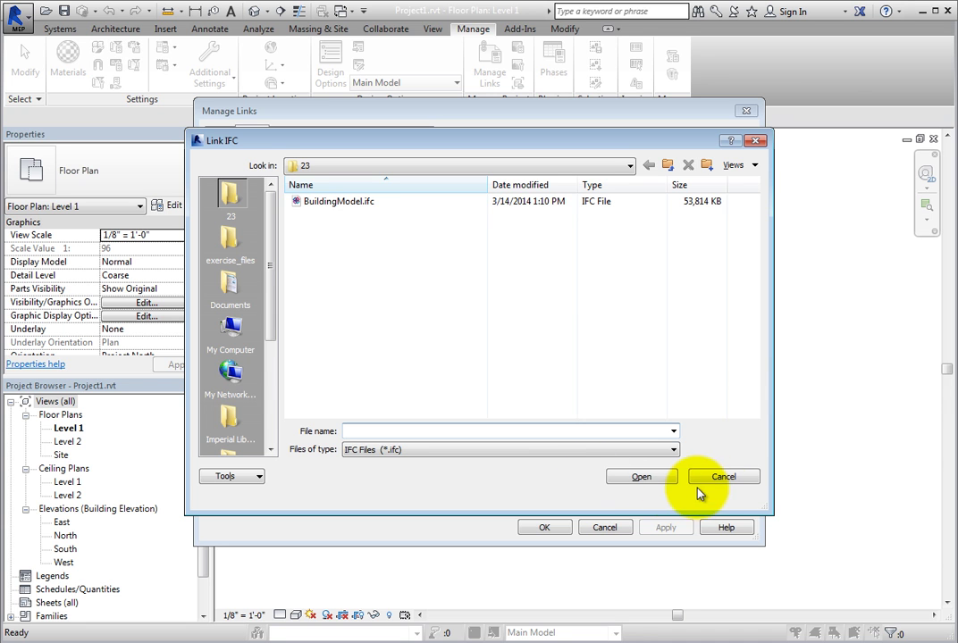
{"action": "left_click", "coordinate": [728, 481]}
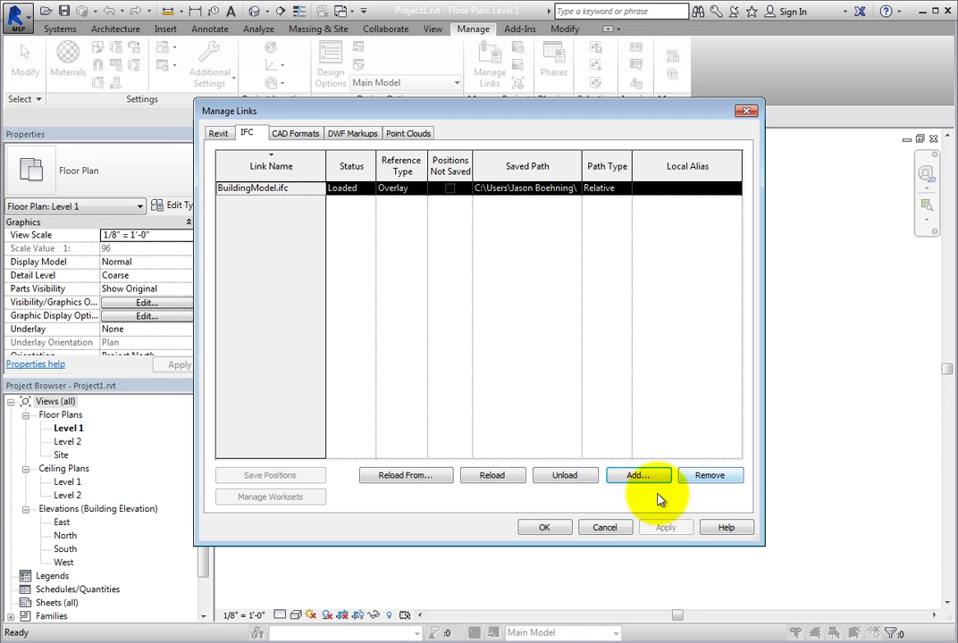
{"action": "left_click", "coordinate": [558, 524]}
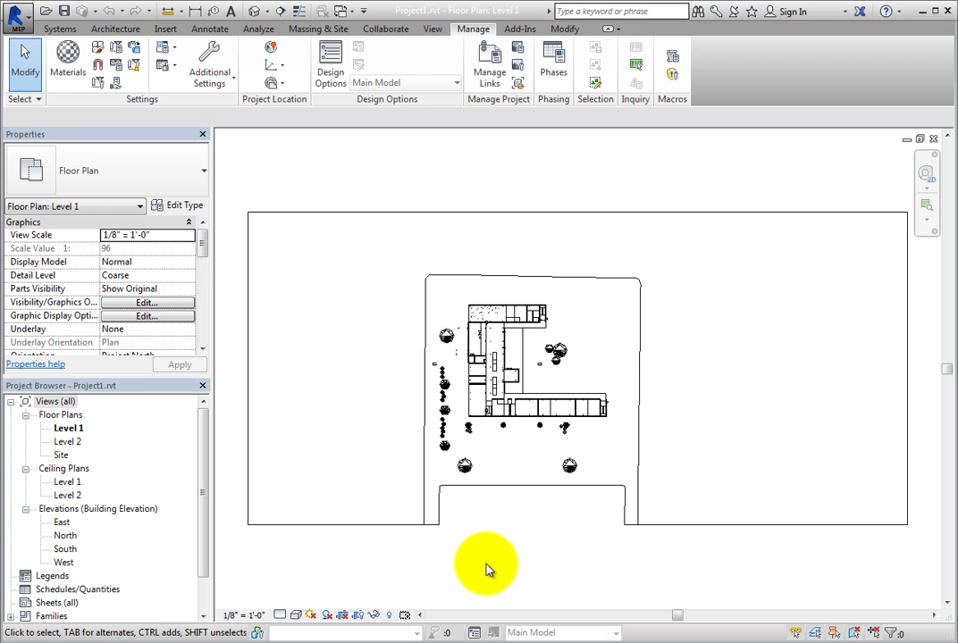